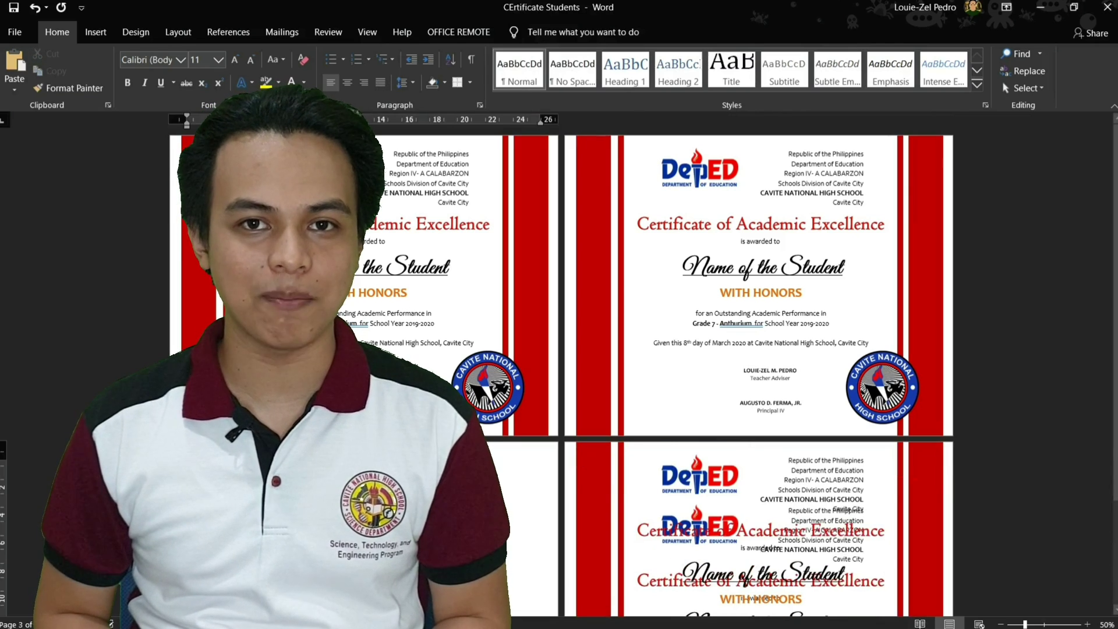
Type a student's first name over the 'Name of the Student' placeholder on the first certificate.
key(ctrl+v)
click(419, 274)
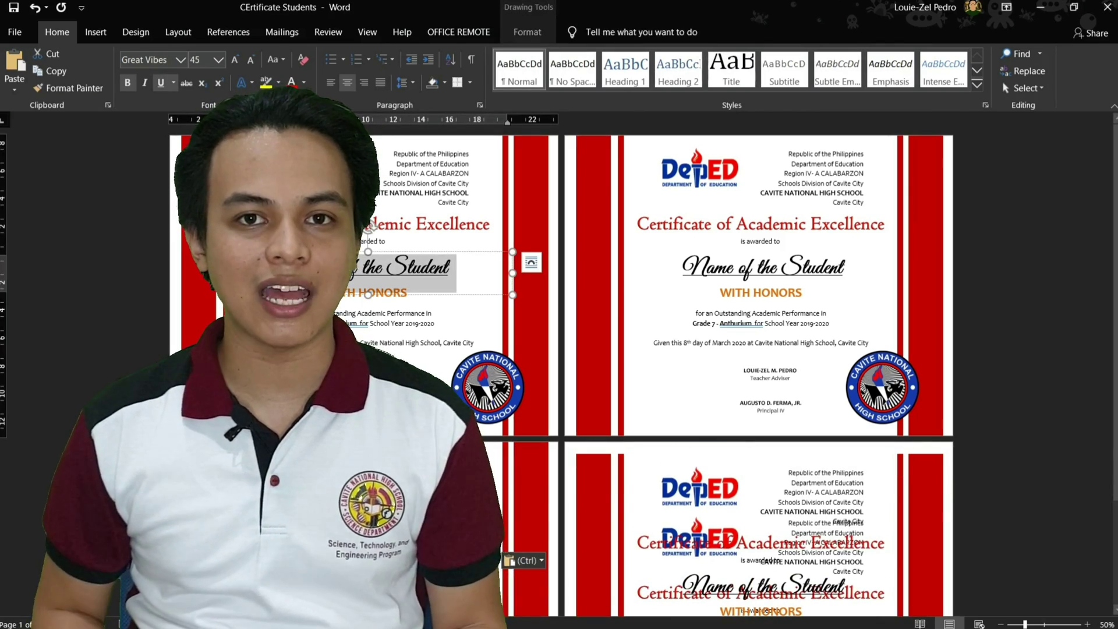
text(Jose)
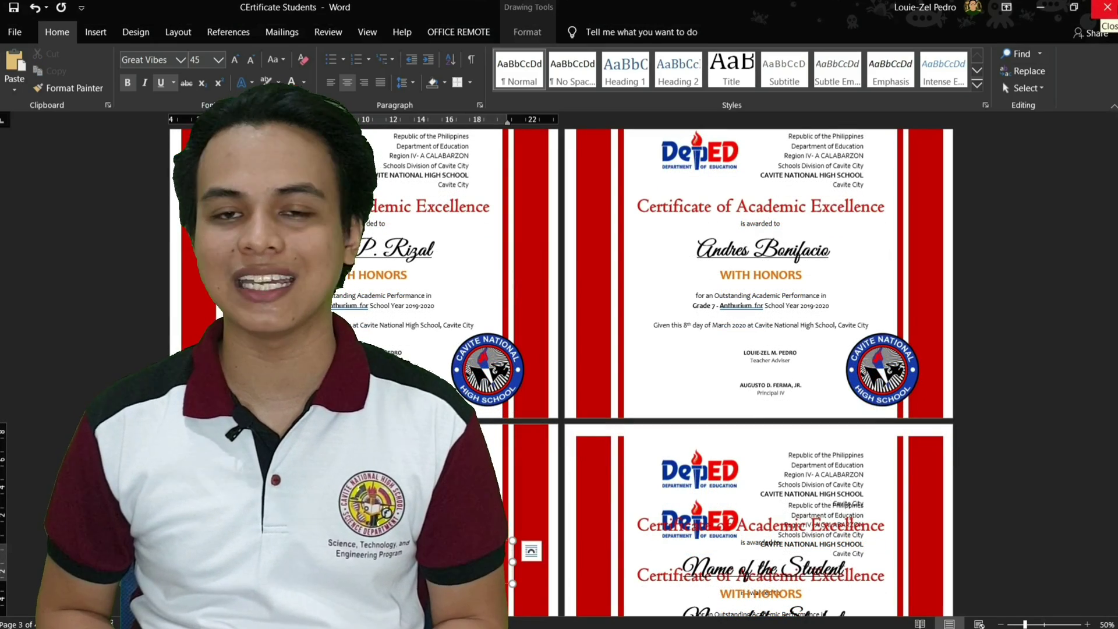
scroll(1069, 397, down, 3)
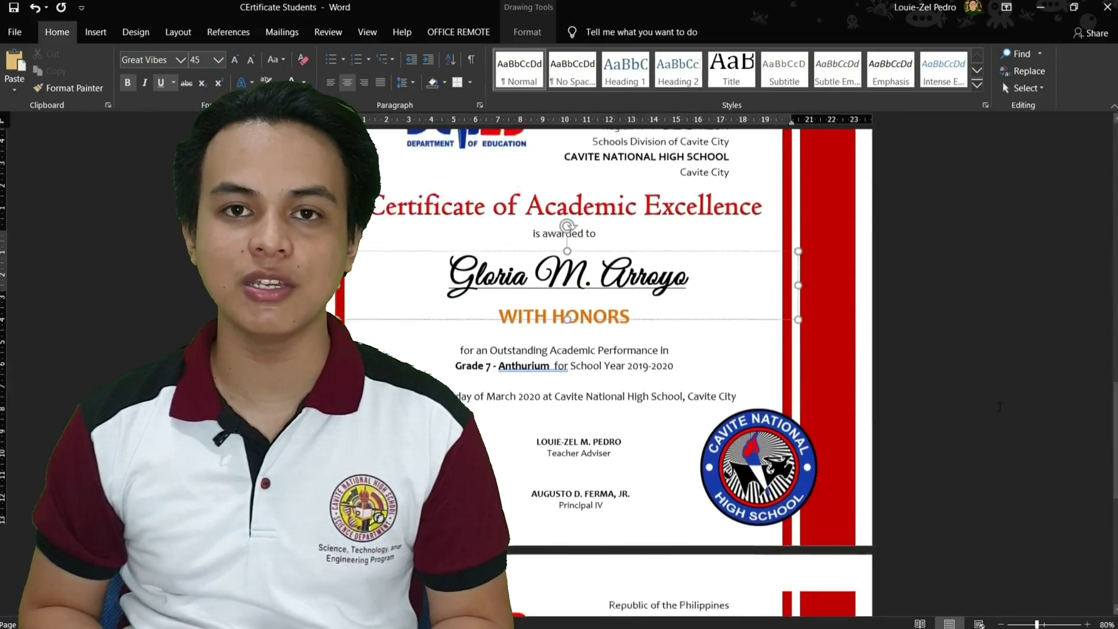
scroll(1004, 417, down, 3)
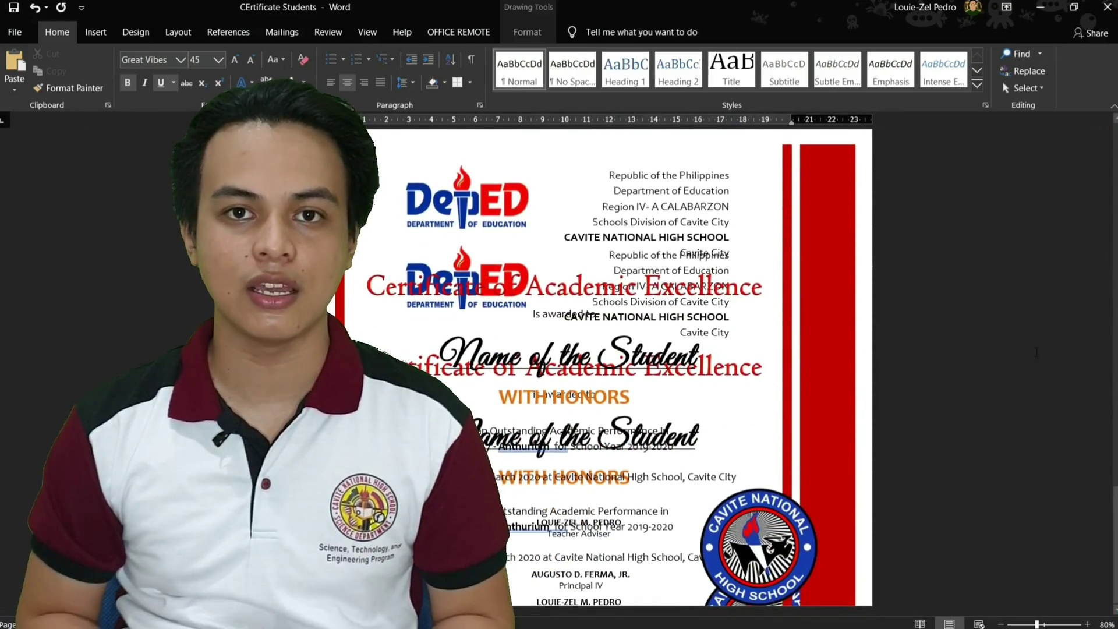
click(468, 144)
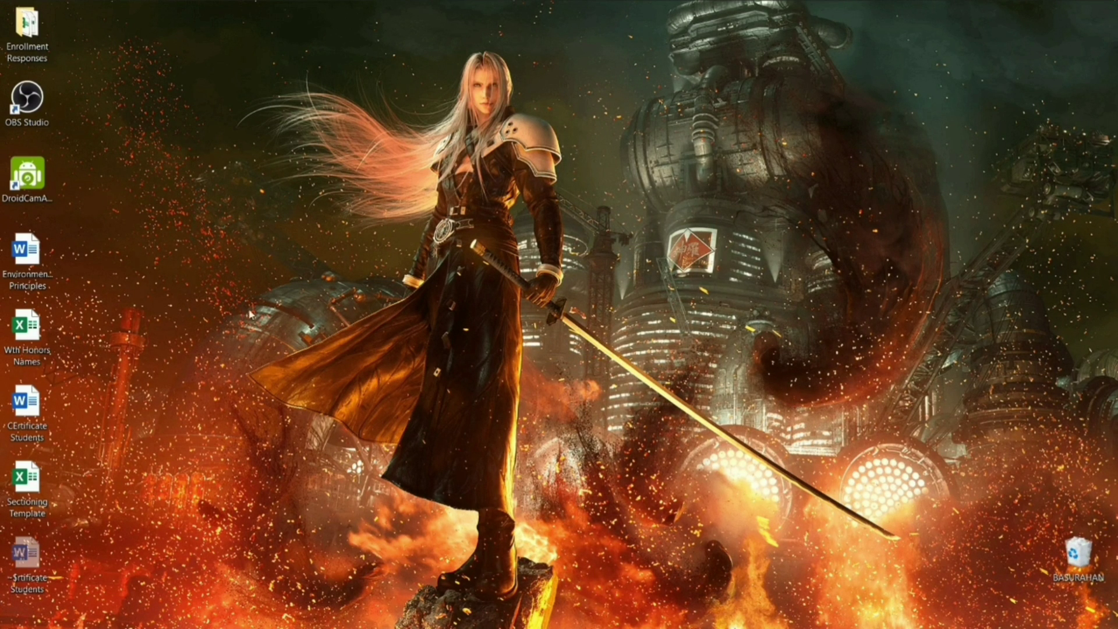
Open the CErtificate Students document from the desktop, then minimize Word.
double_click(37, 412)
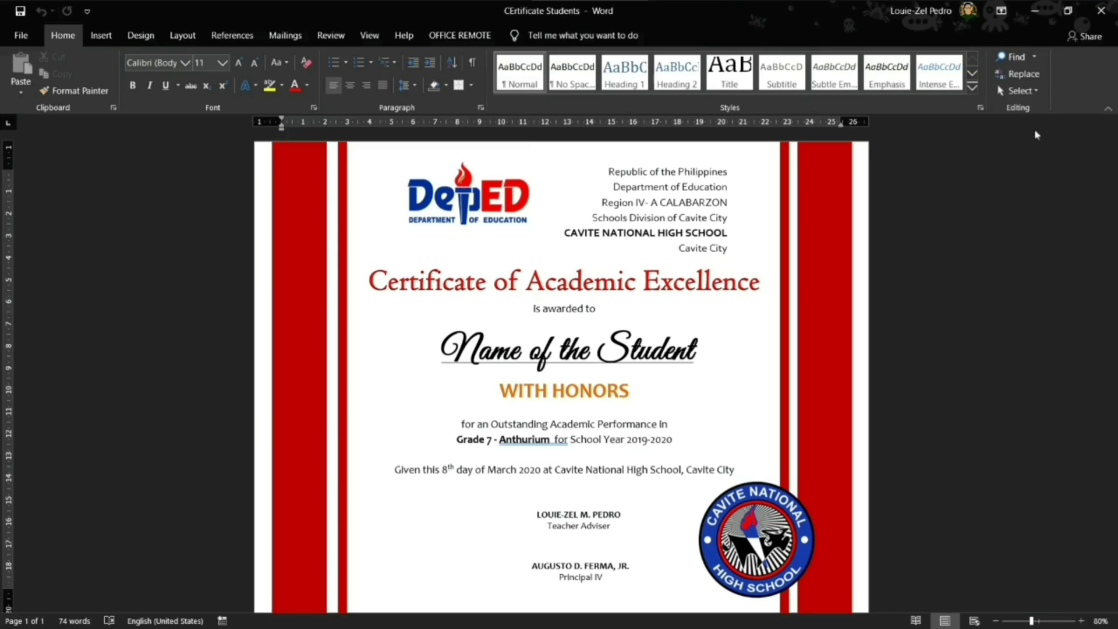
click(1035, 10)
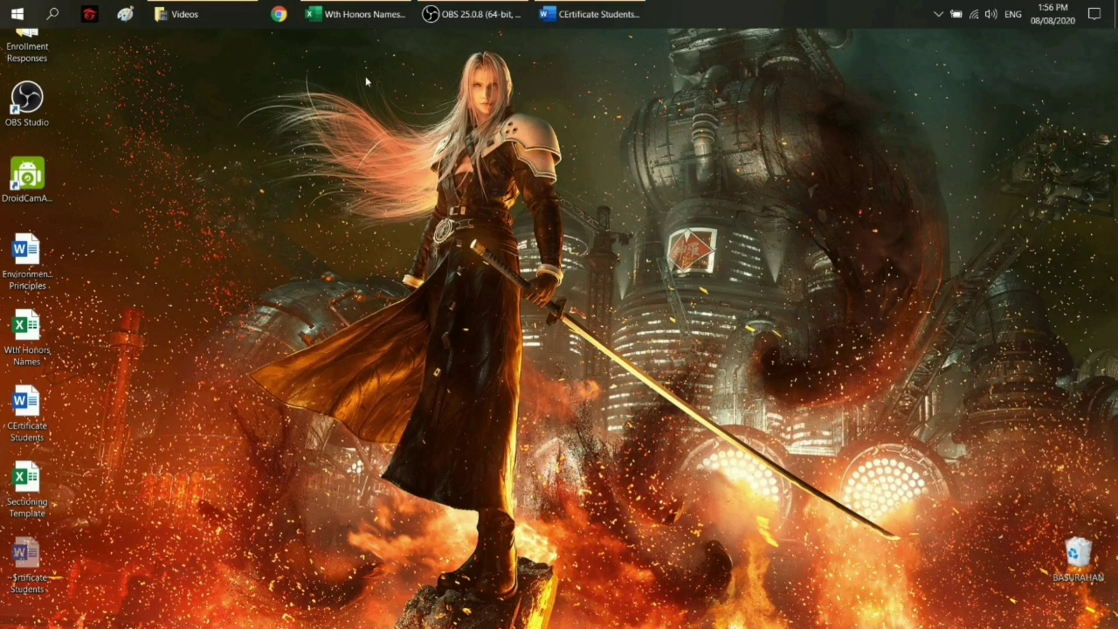
Review the student names listed under the Name header in column A of Wth Honors Names.
click(360, 15)
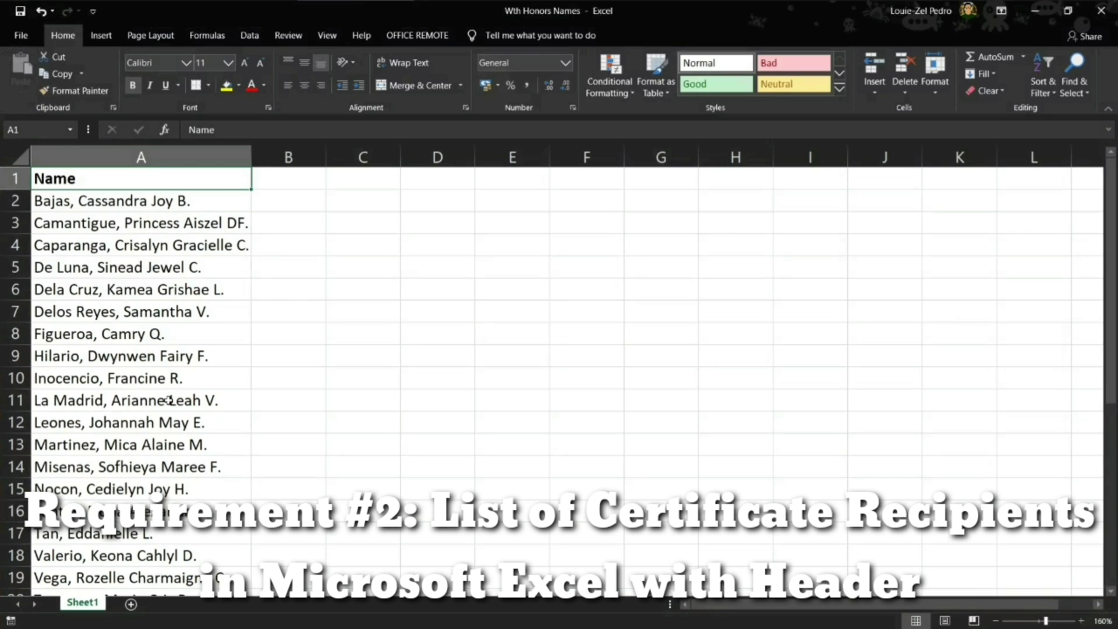
scroll(169, 400, down, 2)
scroll(169, 400, down, 2)
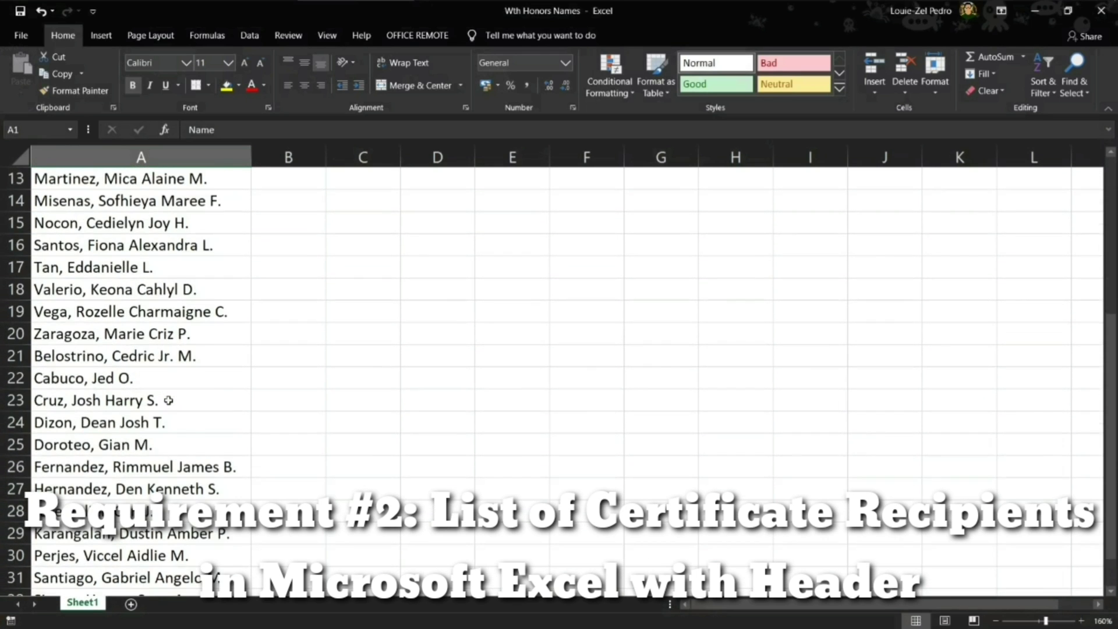
scroll(168, 400, up, 3)
scroll(168, 400, up, 1)
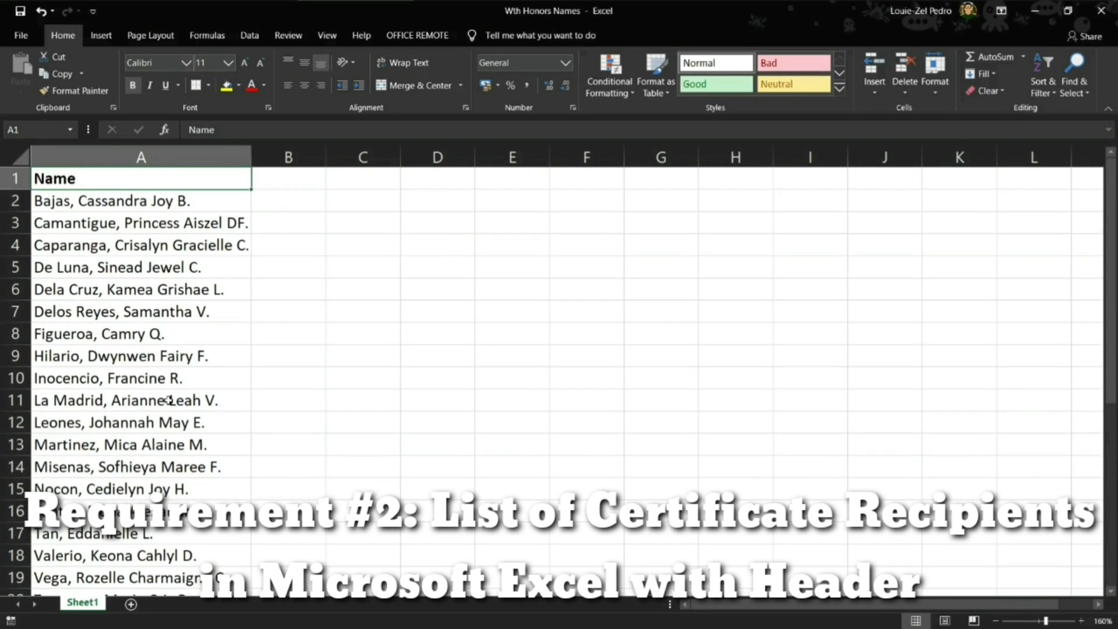
click(153, 356)
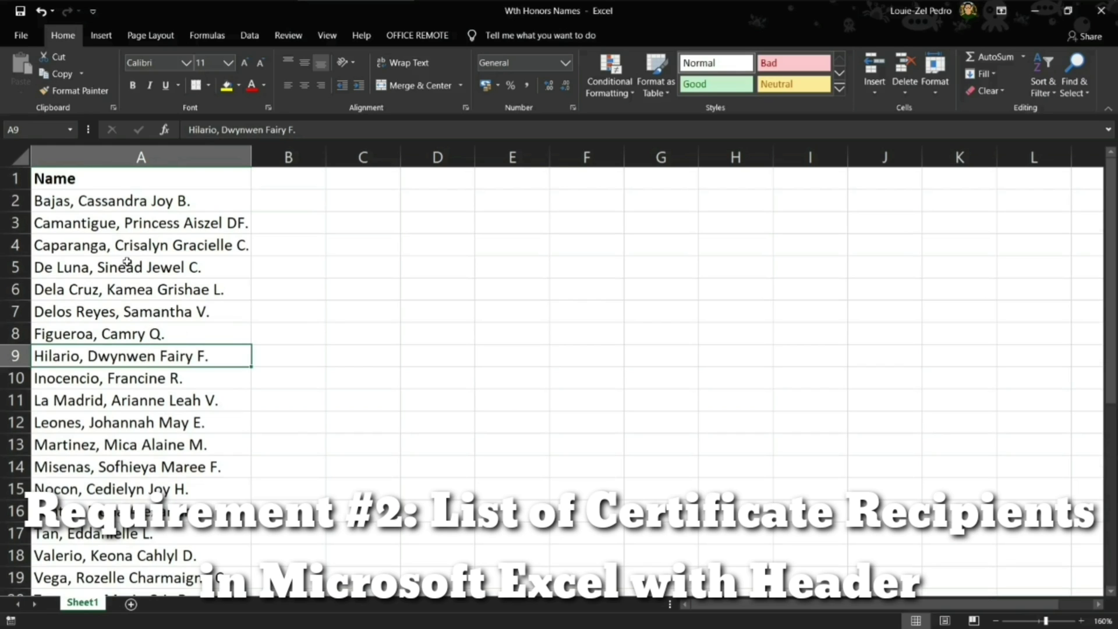
click(133, 186)
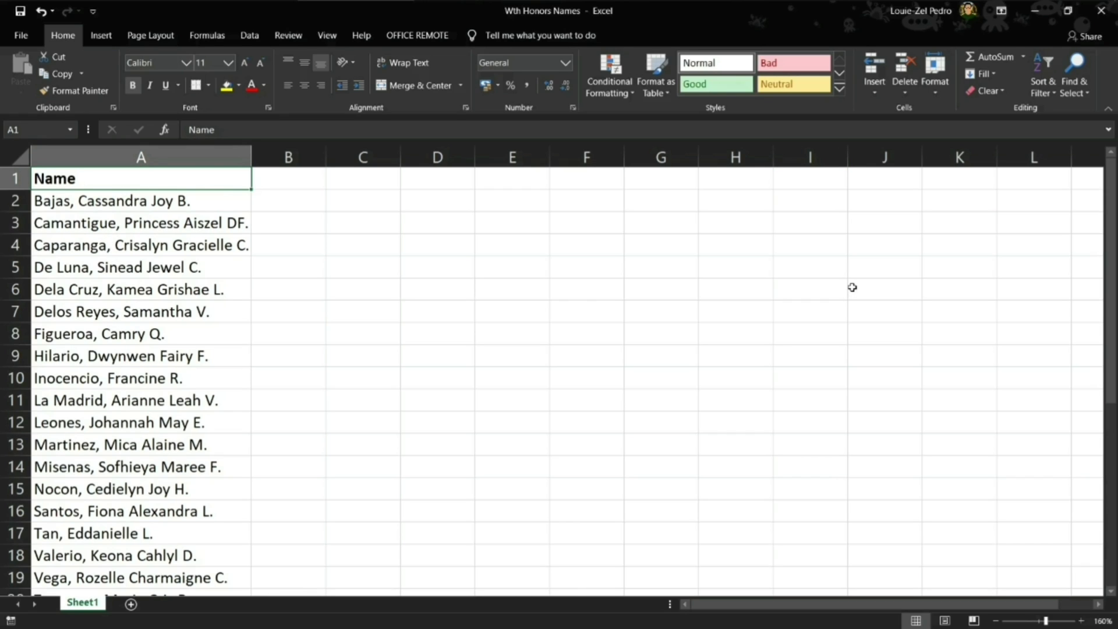
Compare the name in cell A5 with the certificate, ending back on the Word document.
click(1032, 14)
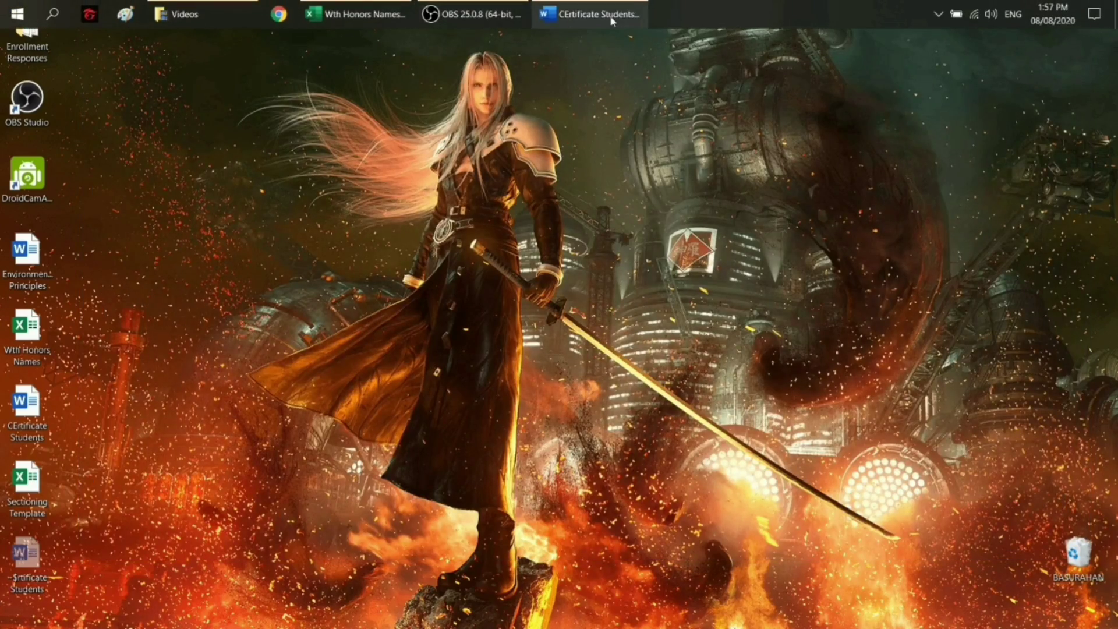
click(590, 8)
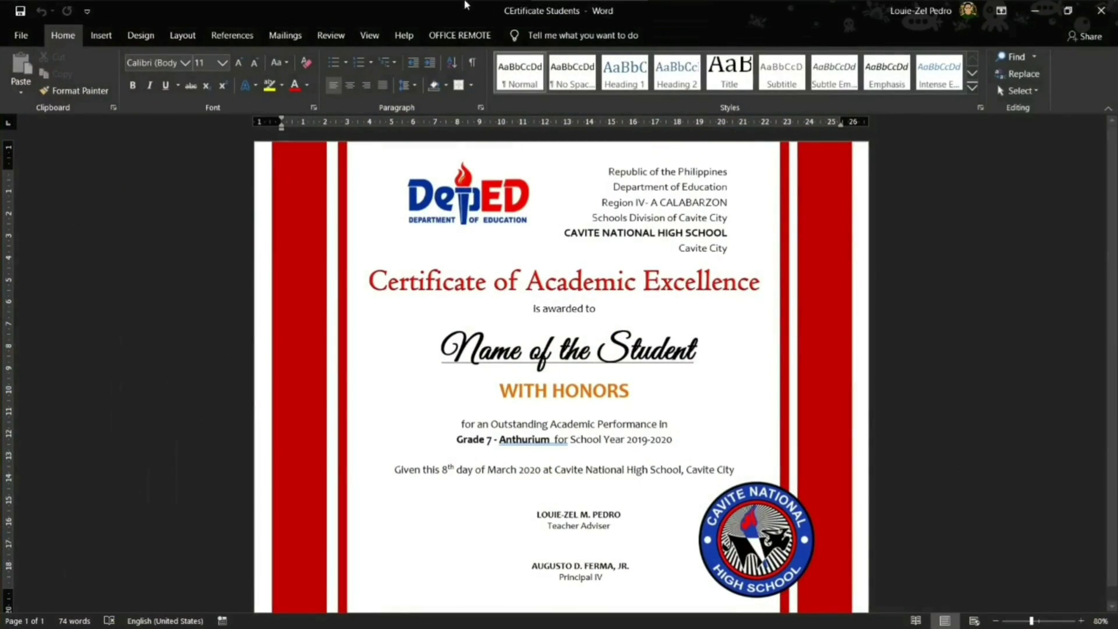
click(342, 13)
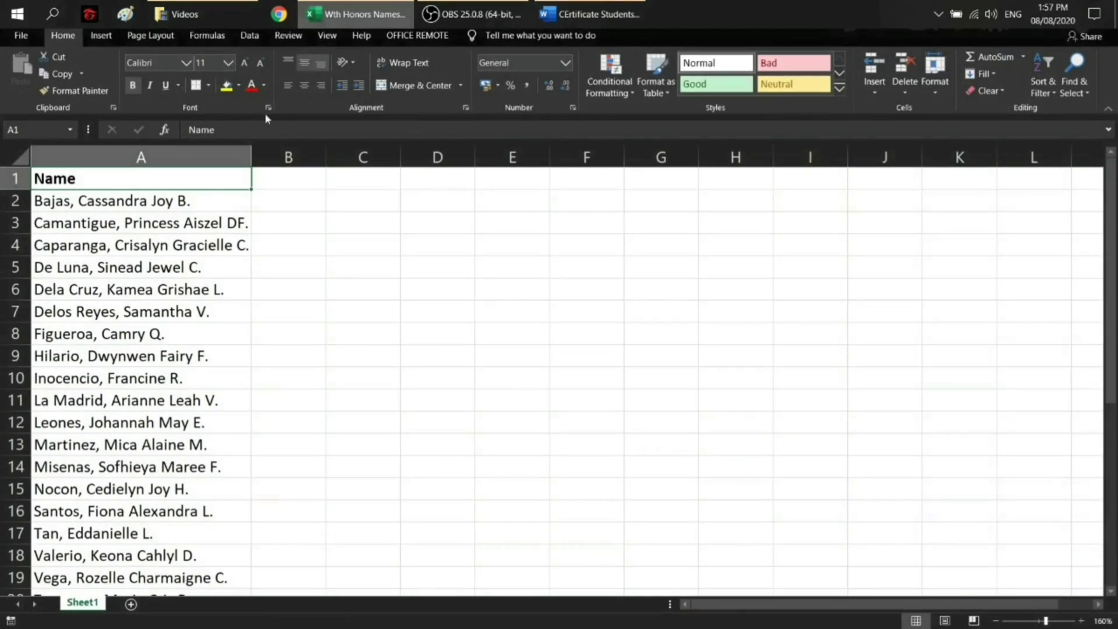
click(153, 267)
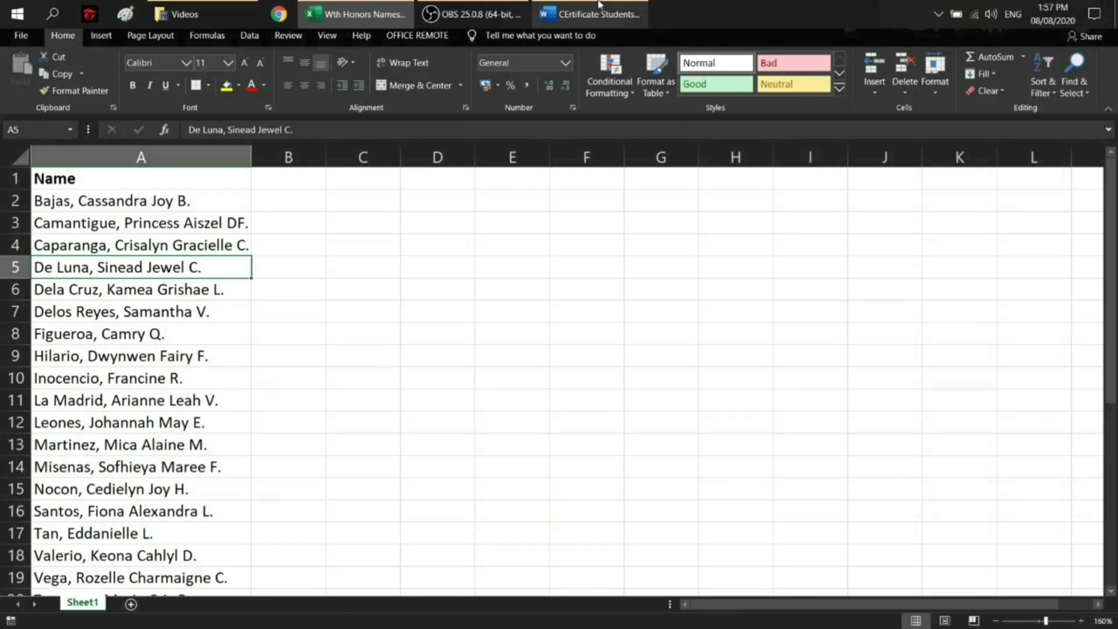
click(587, 12)
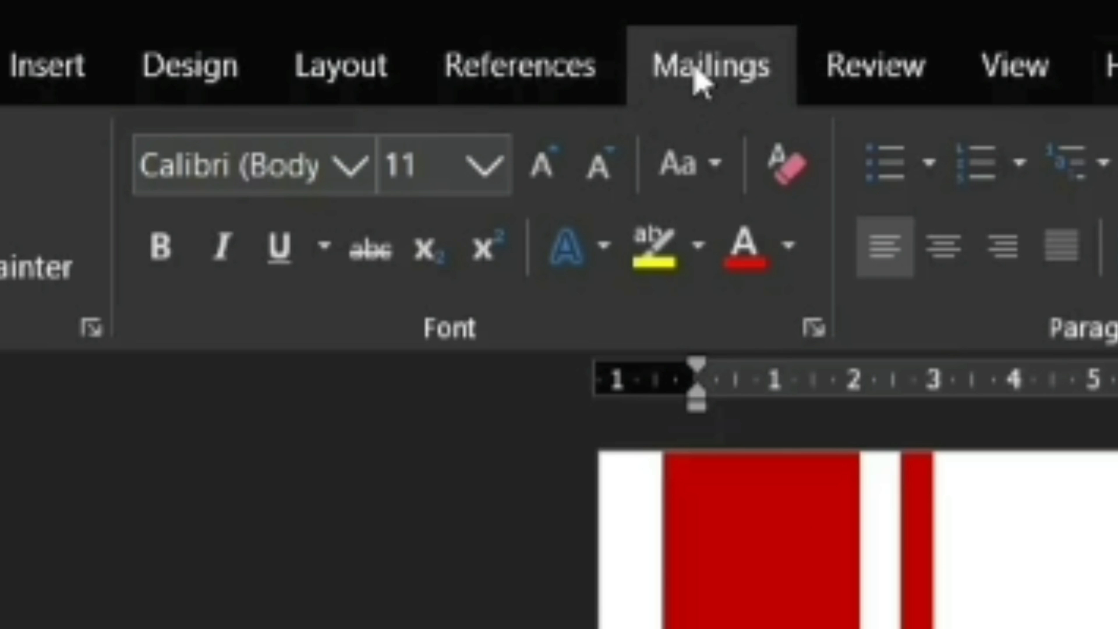
Use the Wth Honors Names workbook's Sheet1$ table from the Desktop as the recipient list.
click(697, 74)
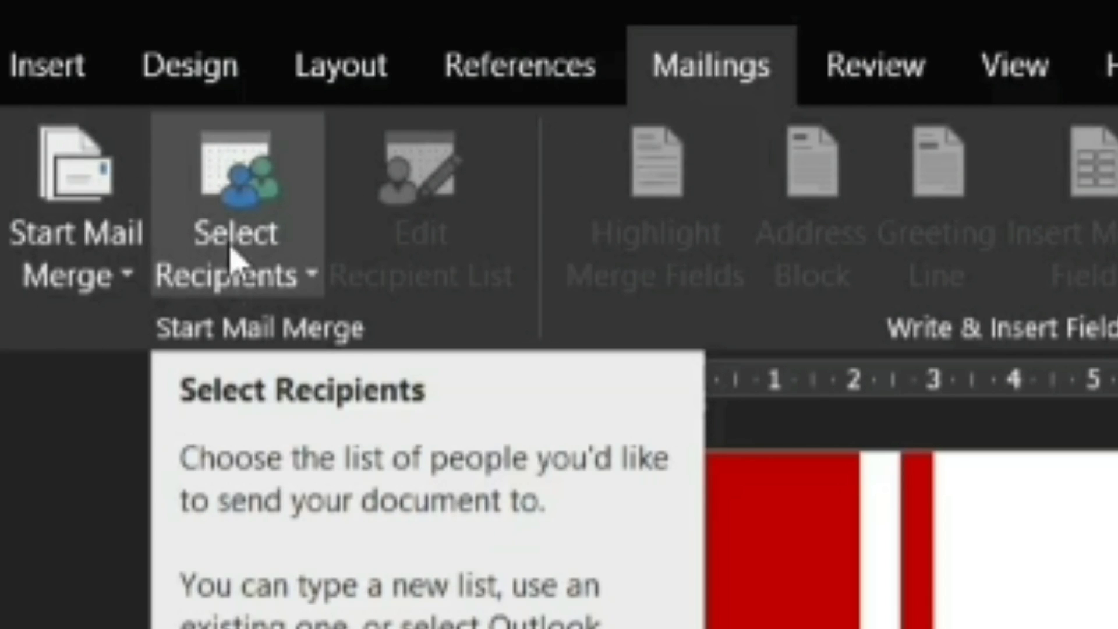
click(230, 261)
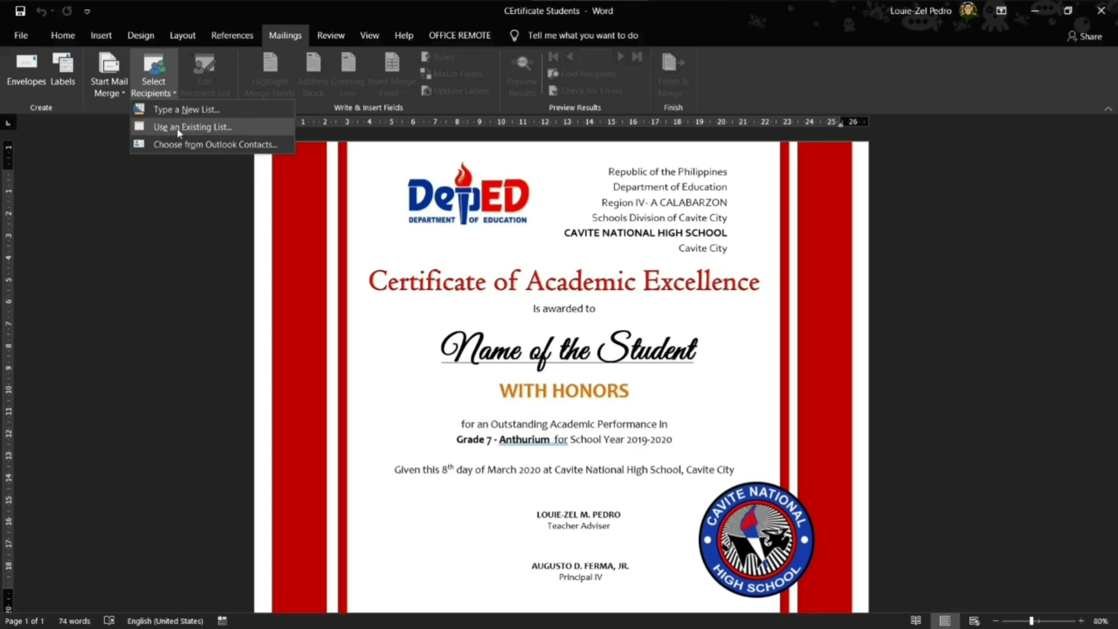
click(179, 129)
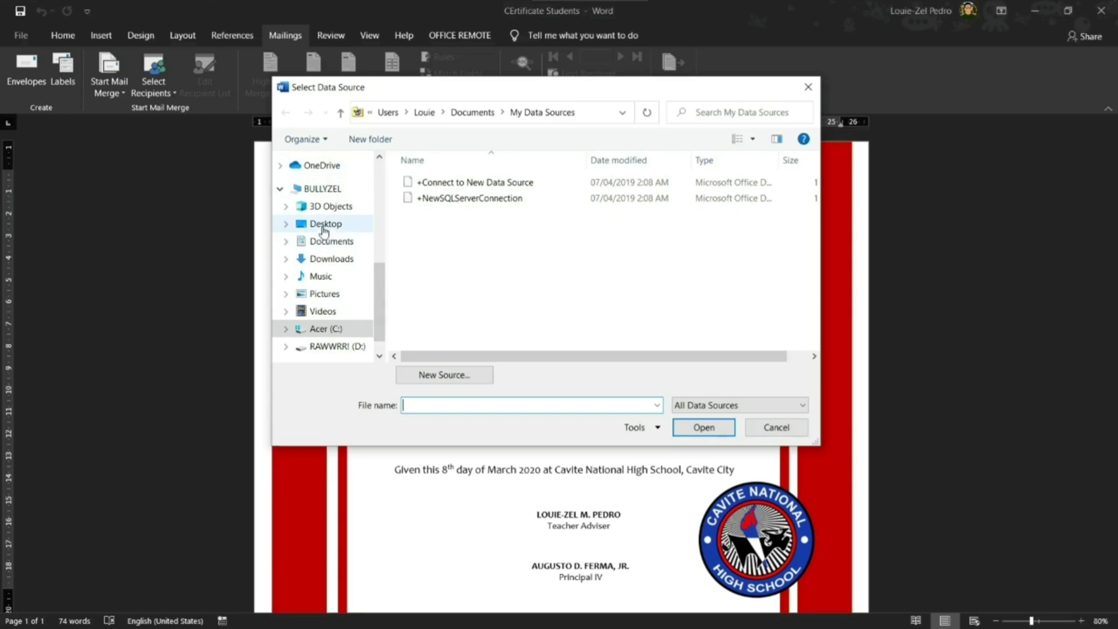
click(323, 226)
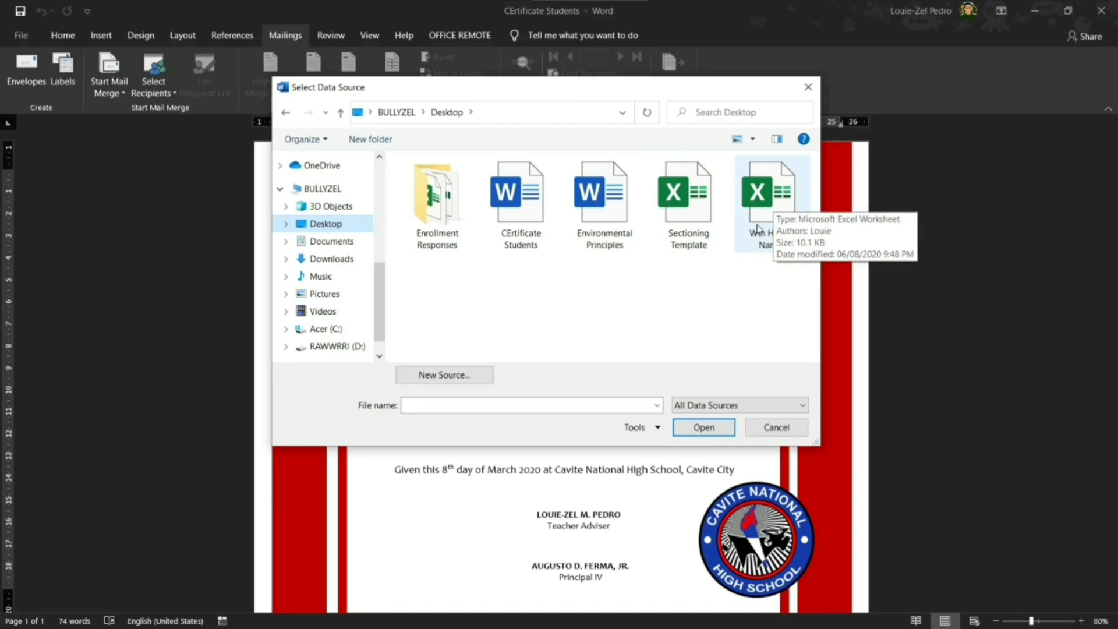
click(758, 228)
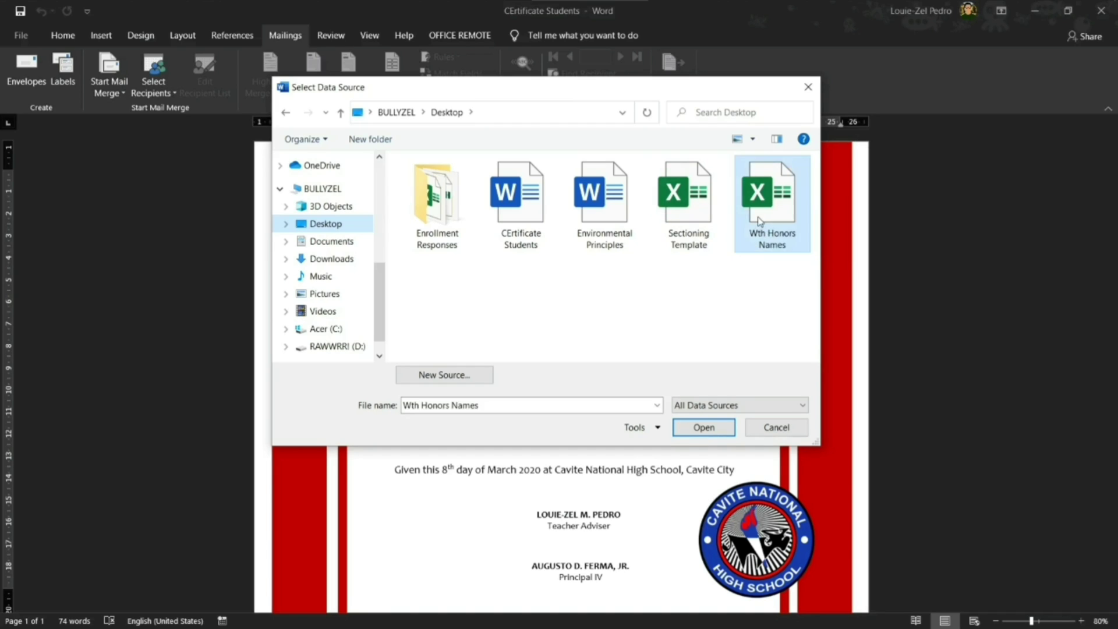
click(704, 428)
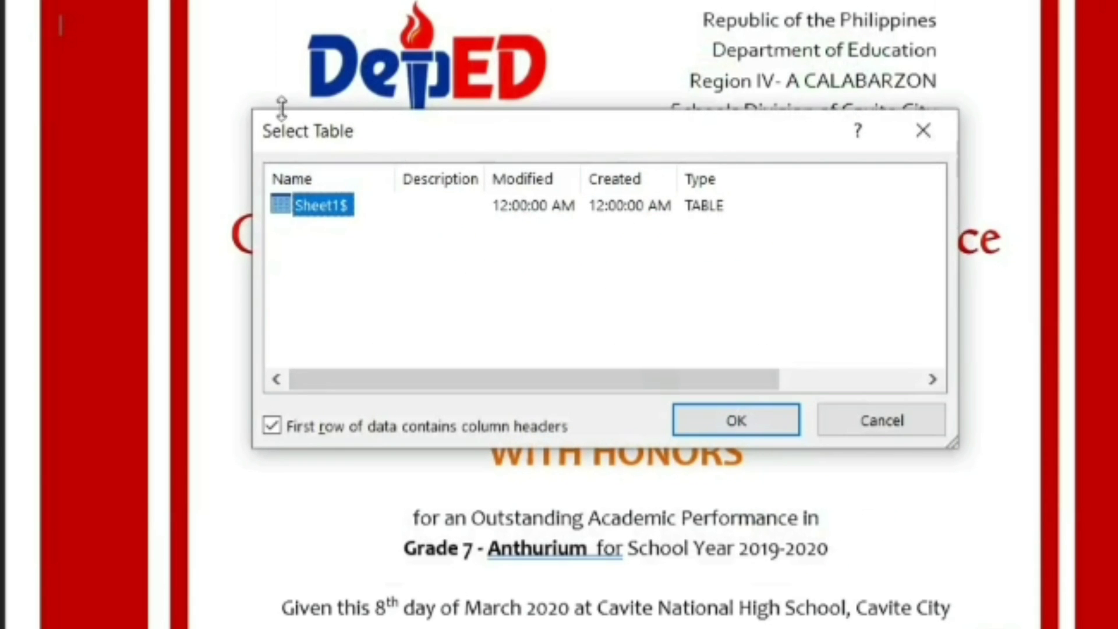
drag(496, 140, 482, 117)
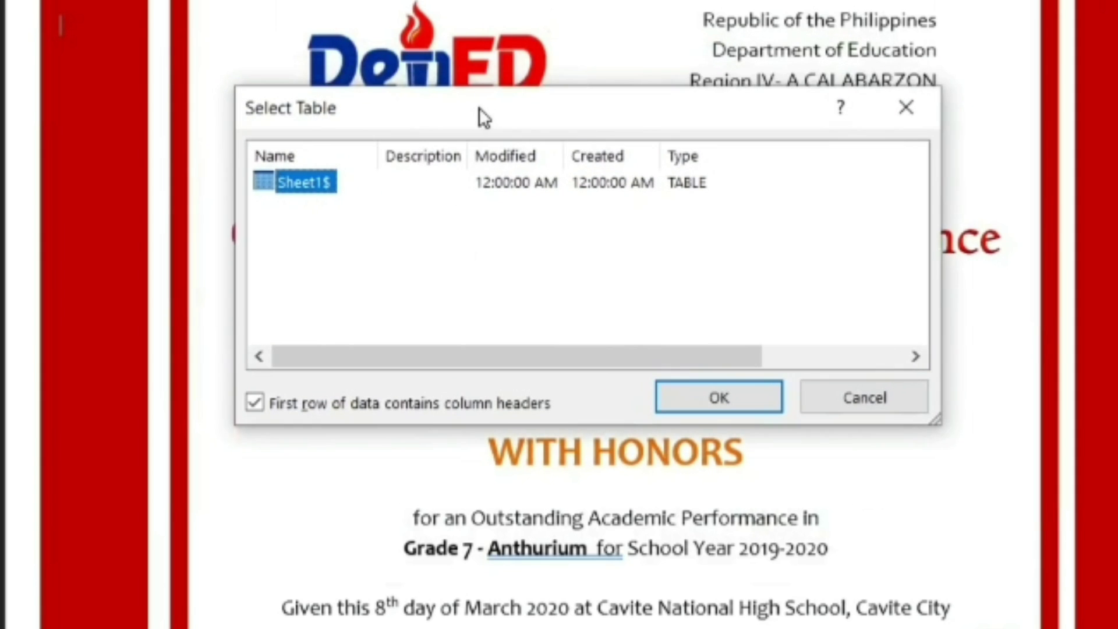
click(712, 398)
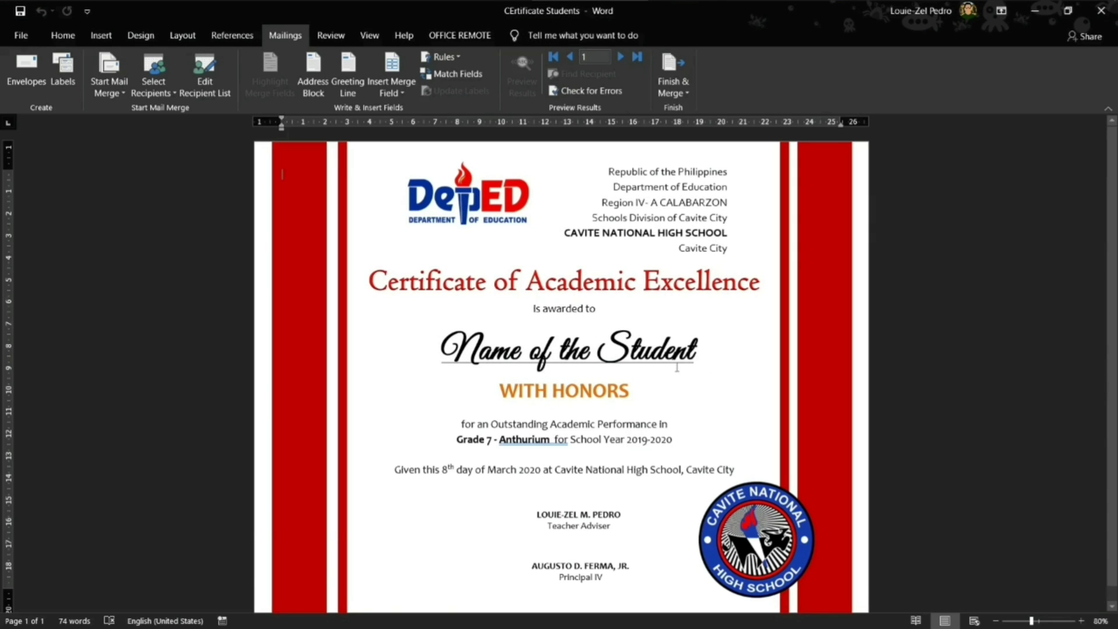
Select the 'Name of the Student' placeholder text and check the Excel name list.
drag(695, 363, 437, 371)
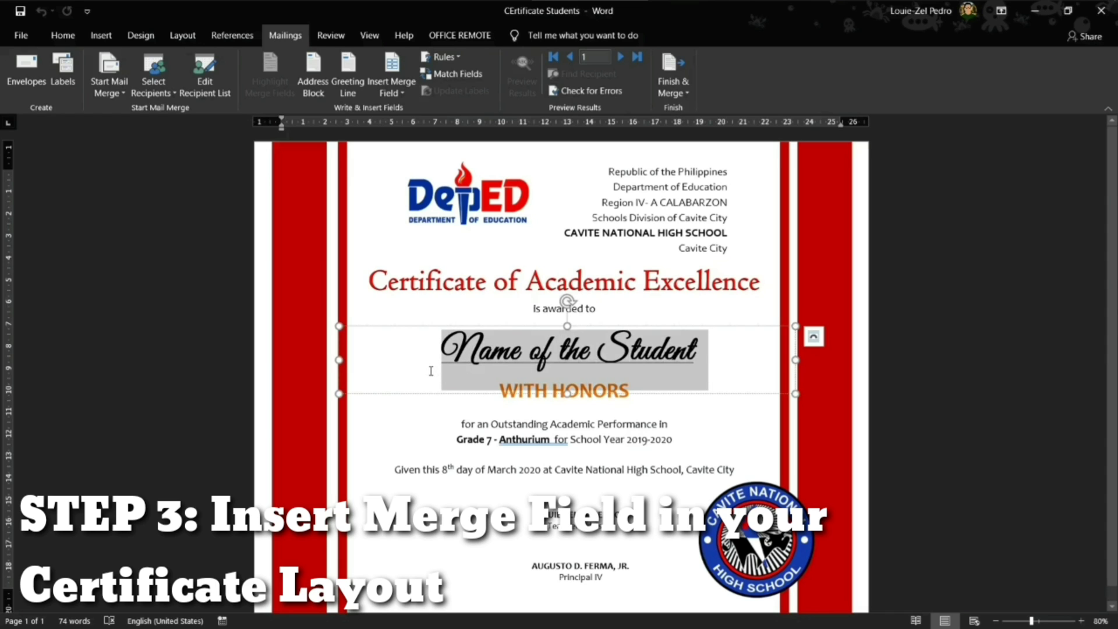
drag(431, 371, 429, 374)
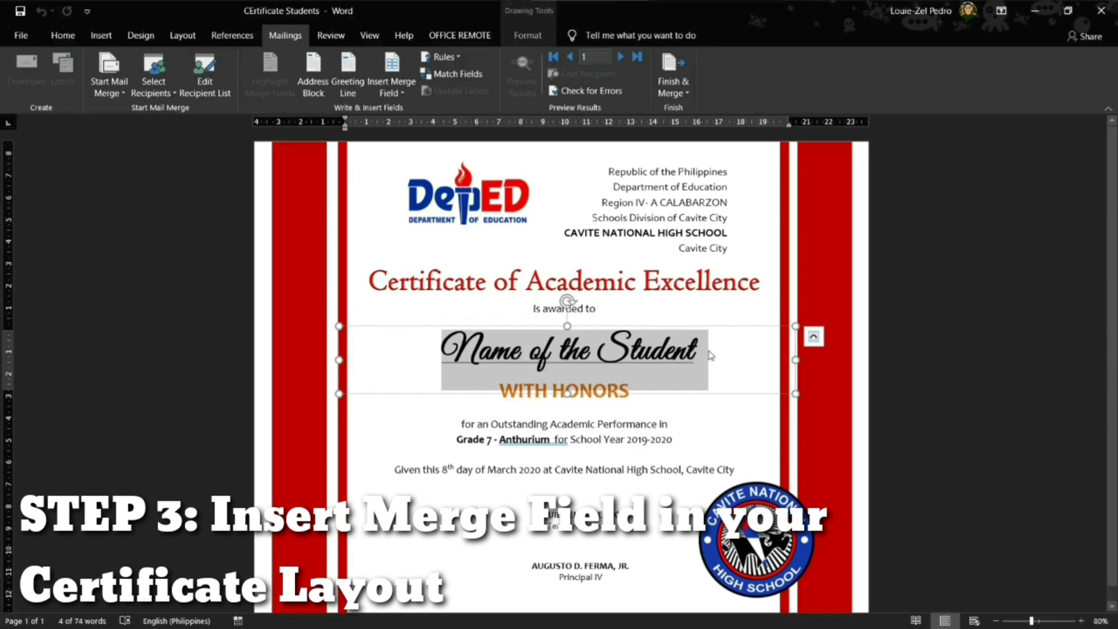
drag(711, 357, 427, 353)
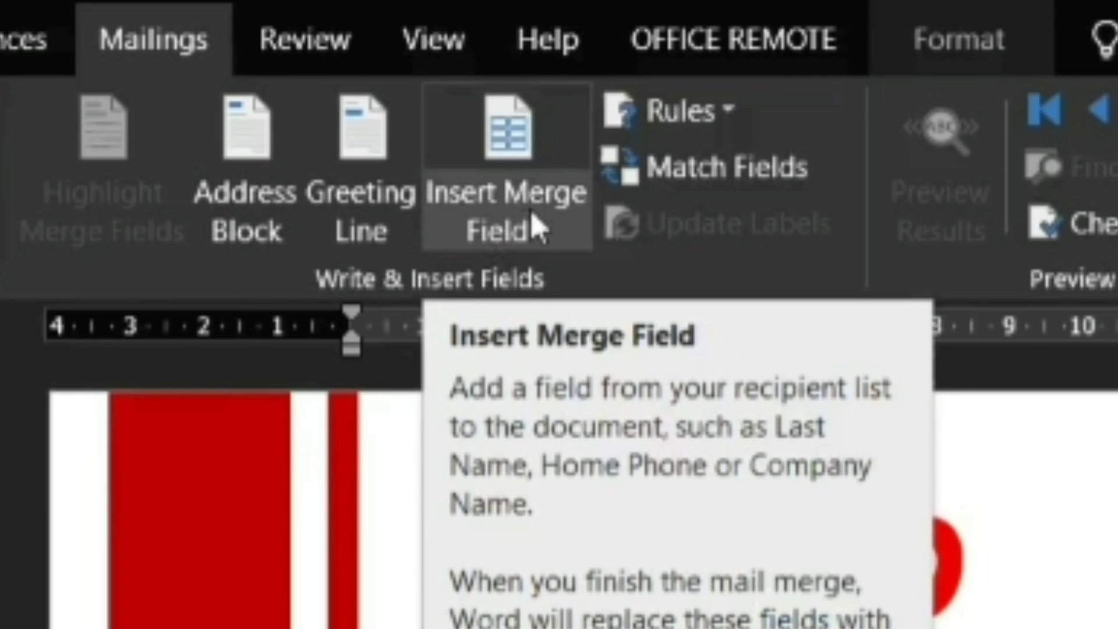
click(536, 215)
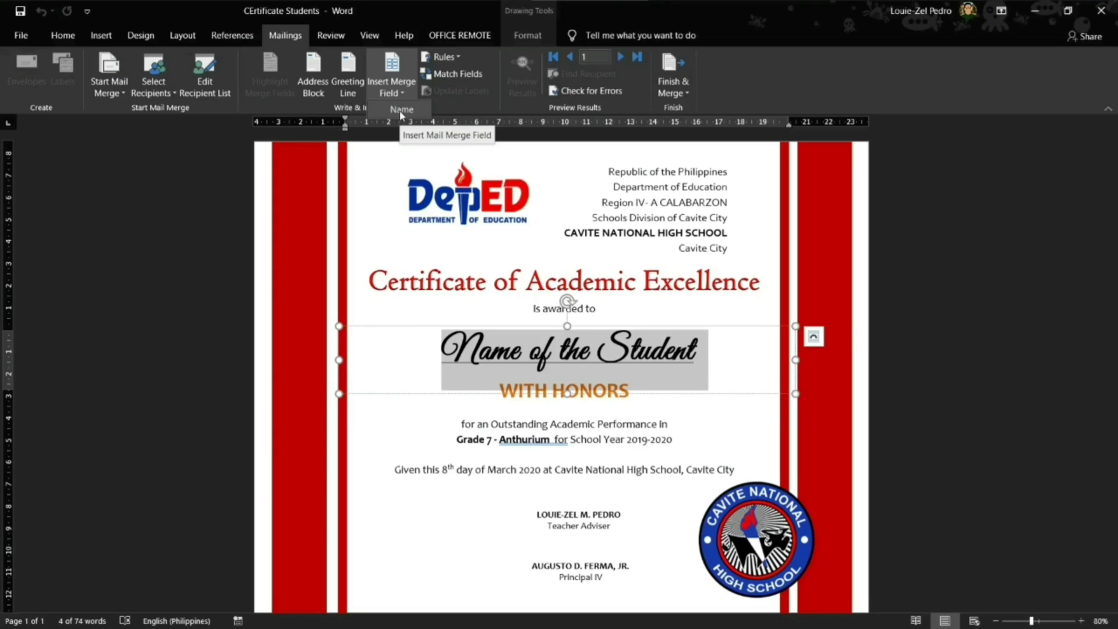
key(alt+Tab)
key(alt+Tab)
key(alt+Tab)
key(alt+Tab)
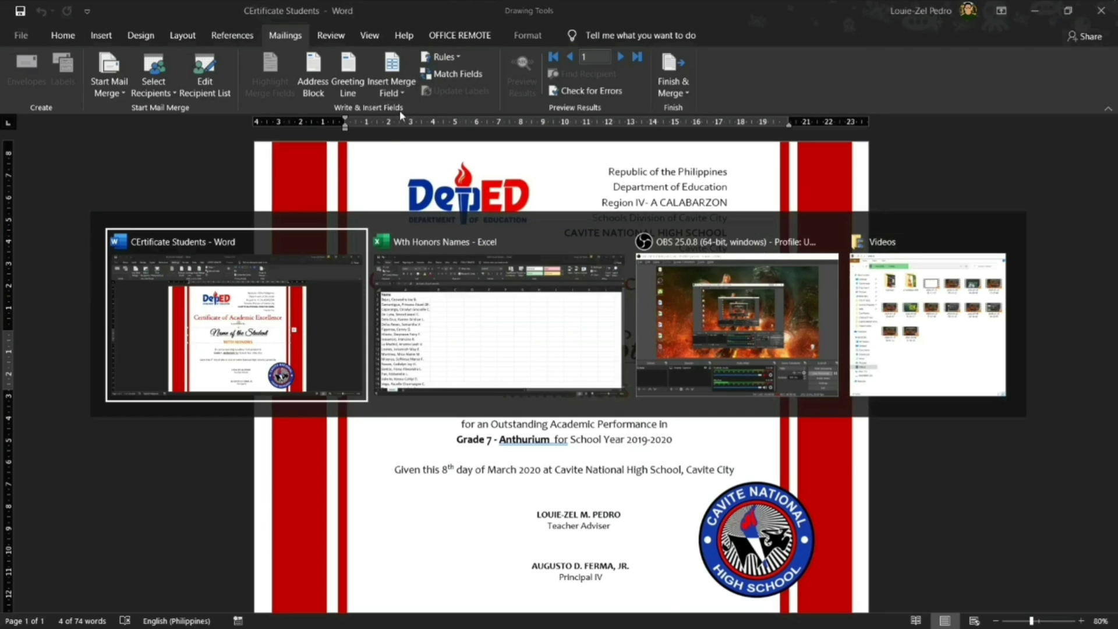
key(alt+Tab)
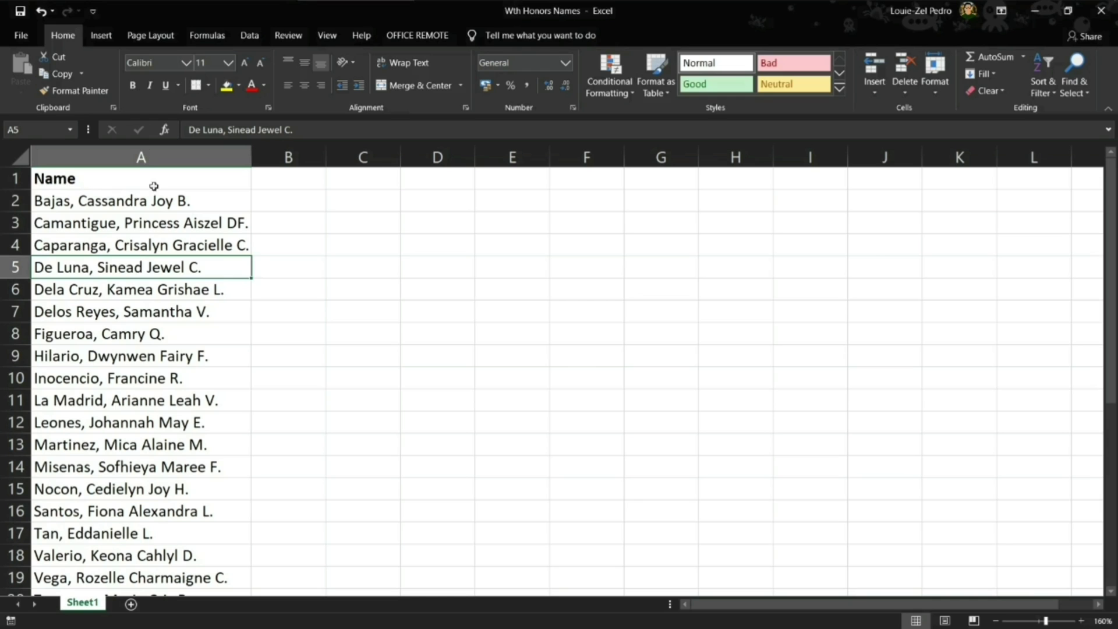
key(alt+Tab)
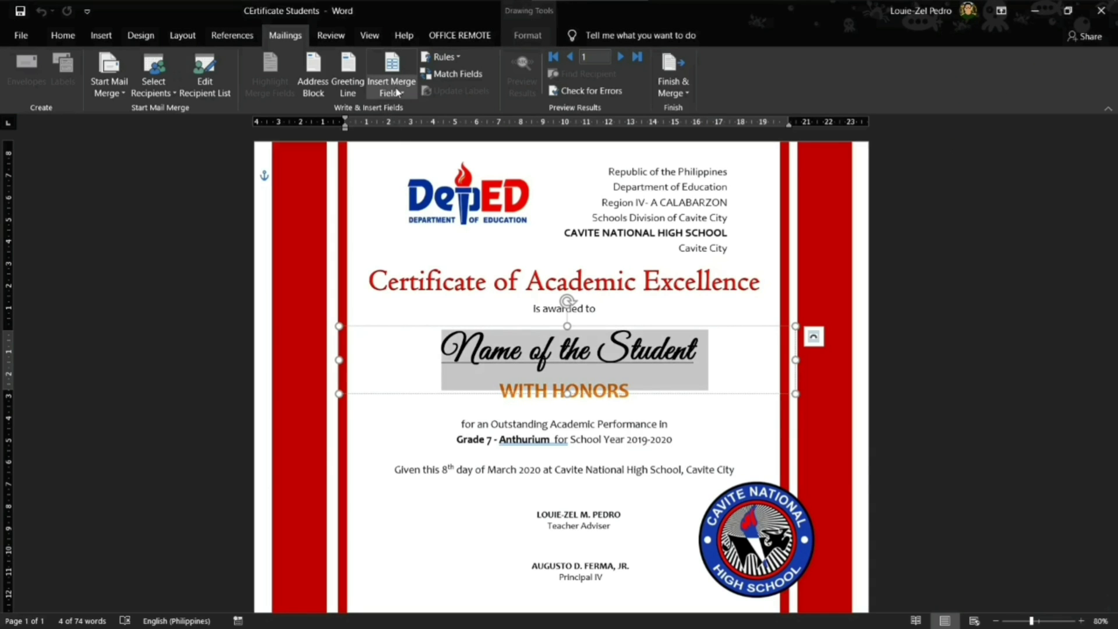
Insert the «Name» merge field in place of the selected placeholder.
click(396, 92)
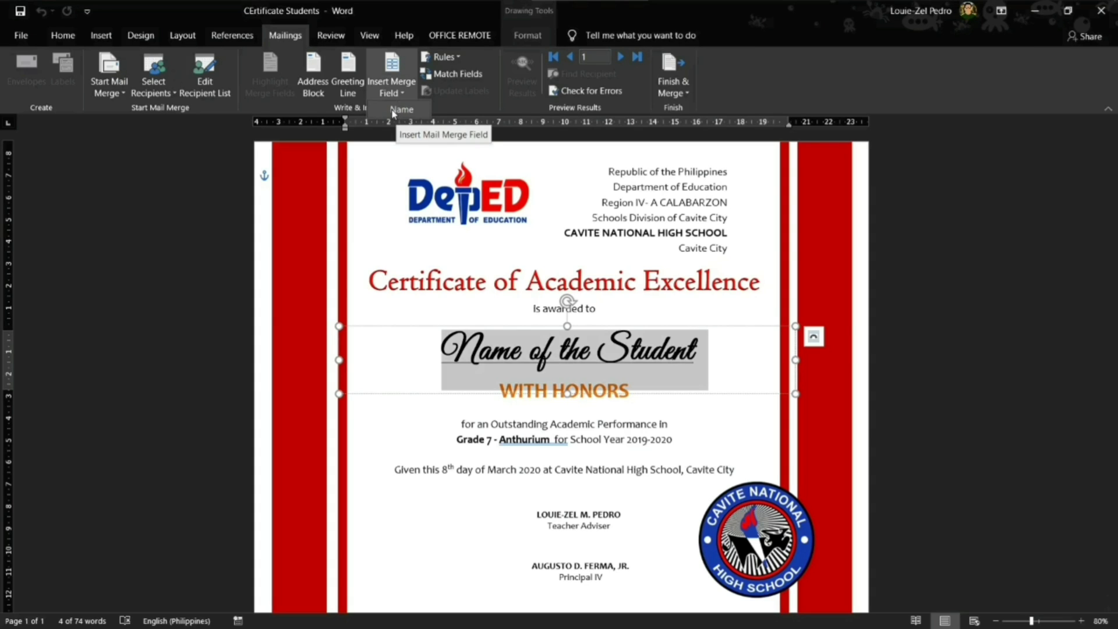
click(402, 109)
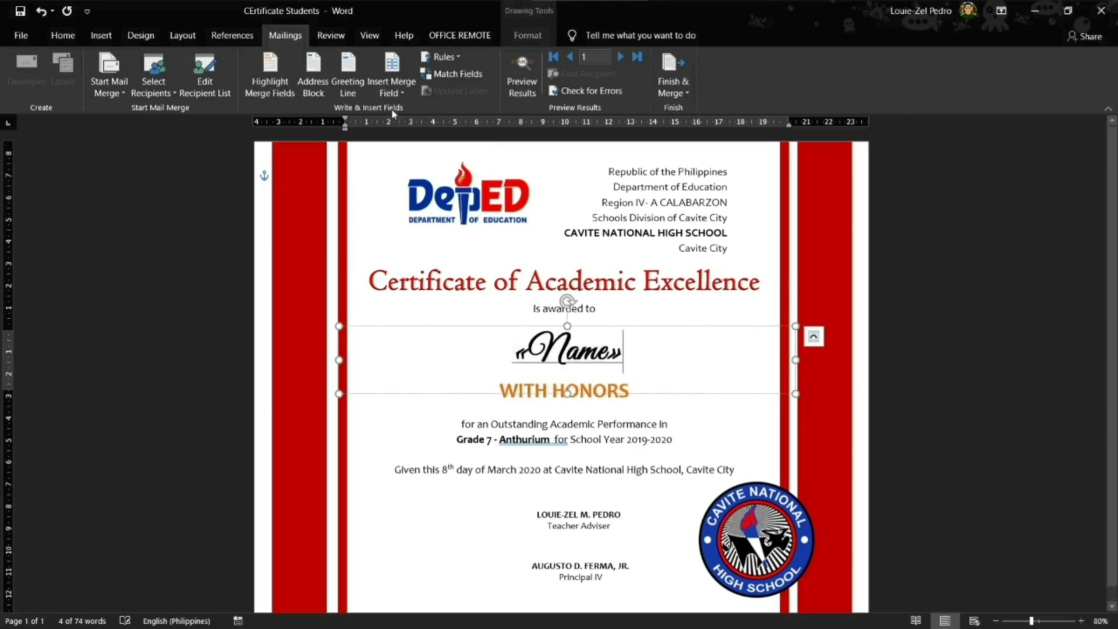
double_click(623, 352)
click(695, 357)
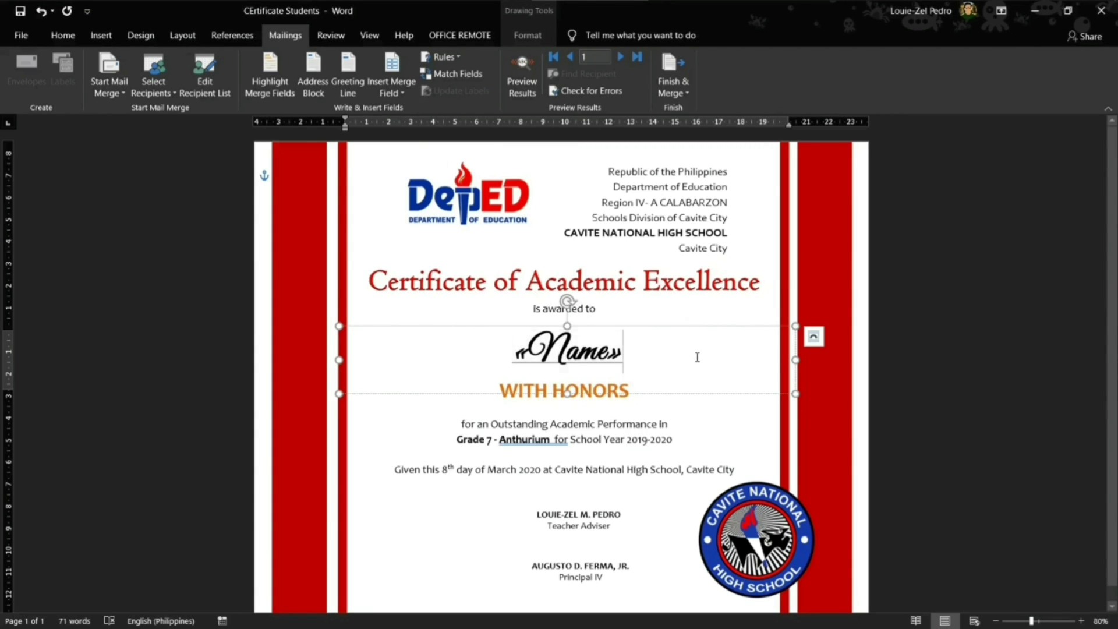
click(633, 458)
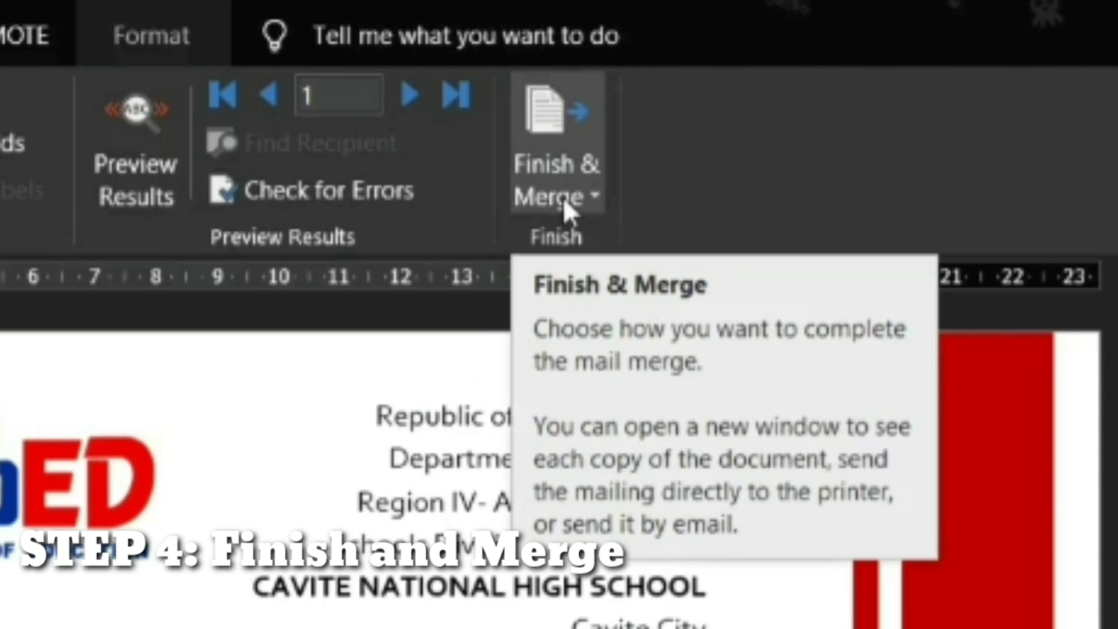
Finish & Merge with Edit Individual Documents, merging All records into Letters1.
click(557, 173)
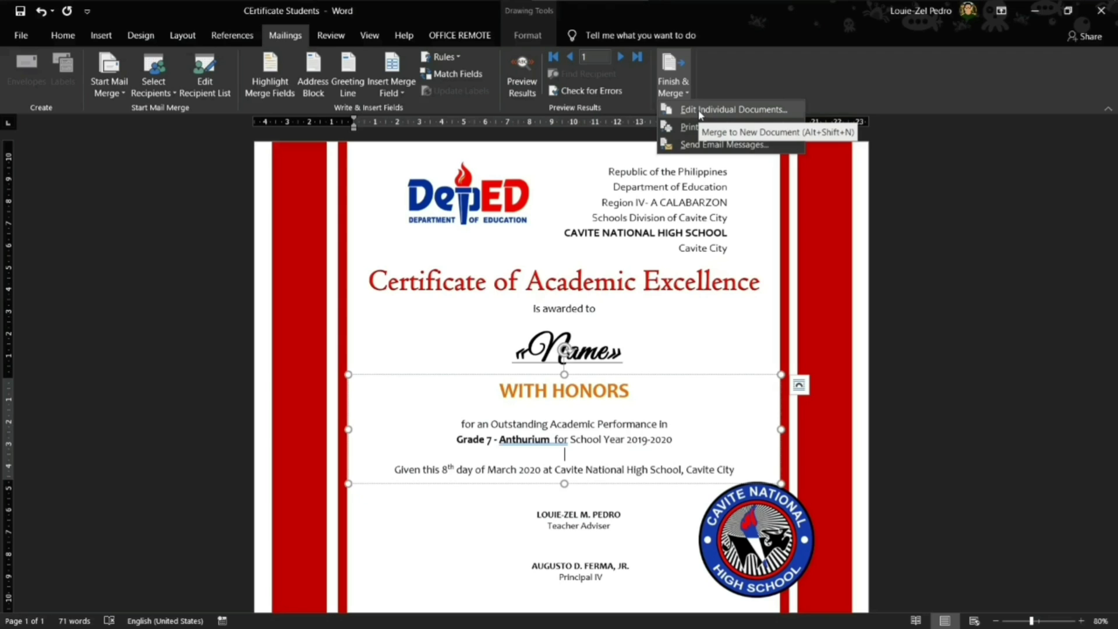
click(627, 244)
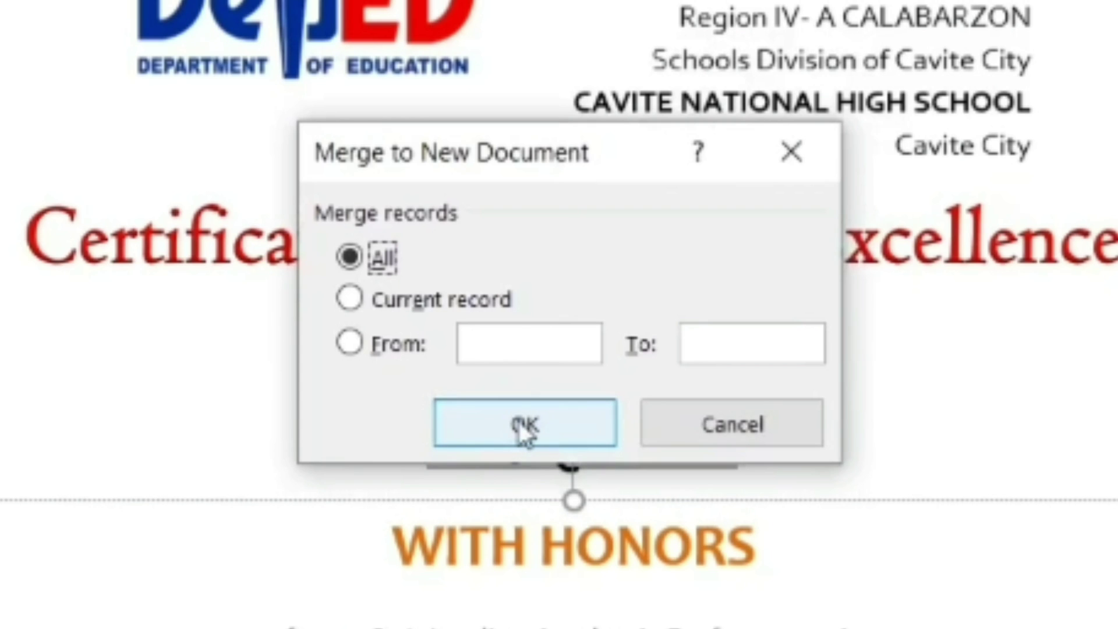
click(524, 428)
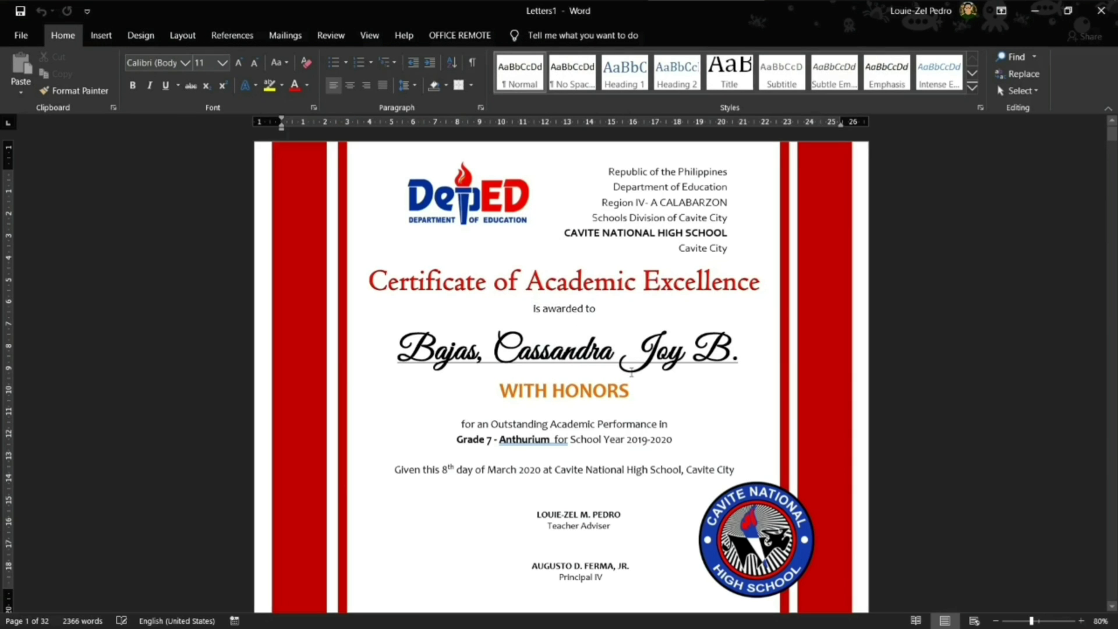
scroll(643, 360, down, 1)
scroll(652, 326, down, 4)
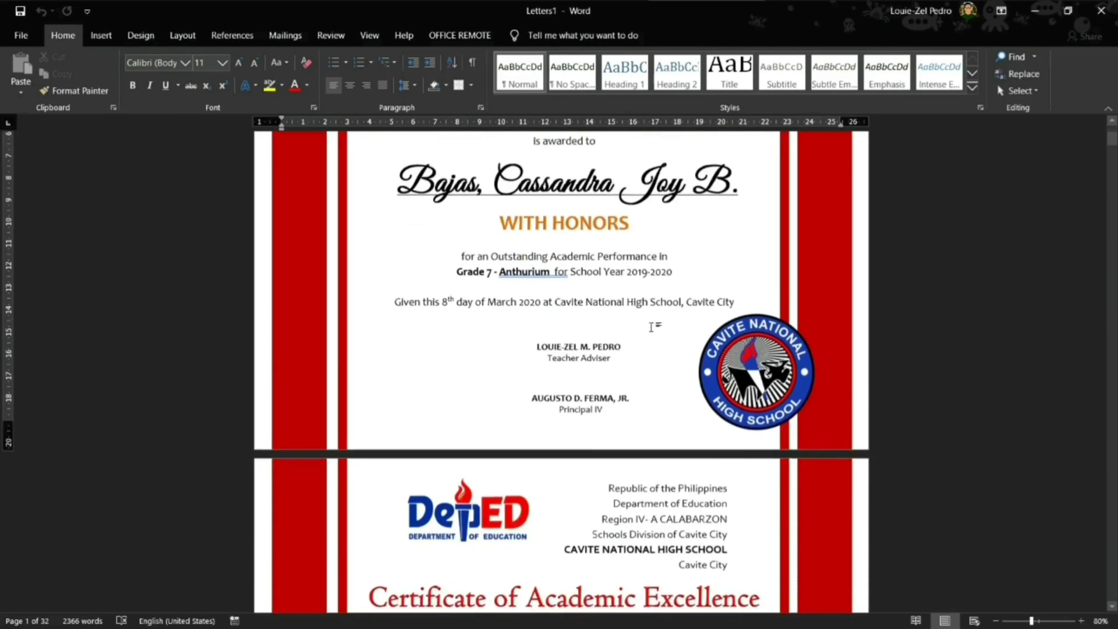
scroll(652, 330, down, 3)
scroll(652, 330, down, 3)
scroll(641, 328, down, 3)
scroll(617, 326, down, 3)
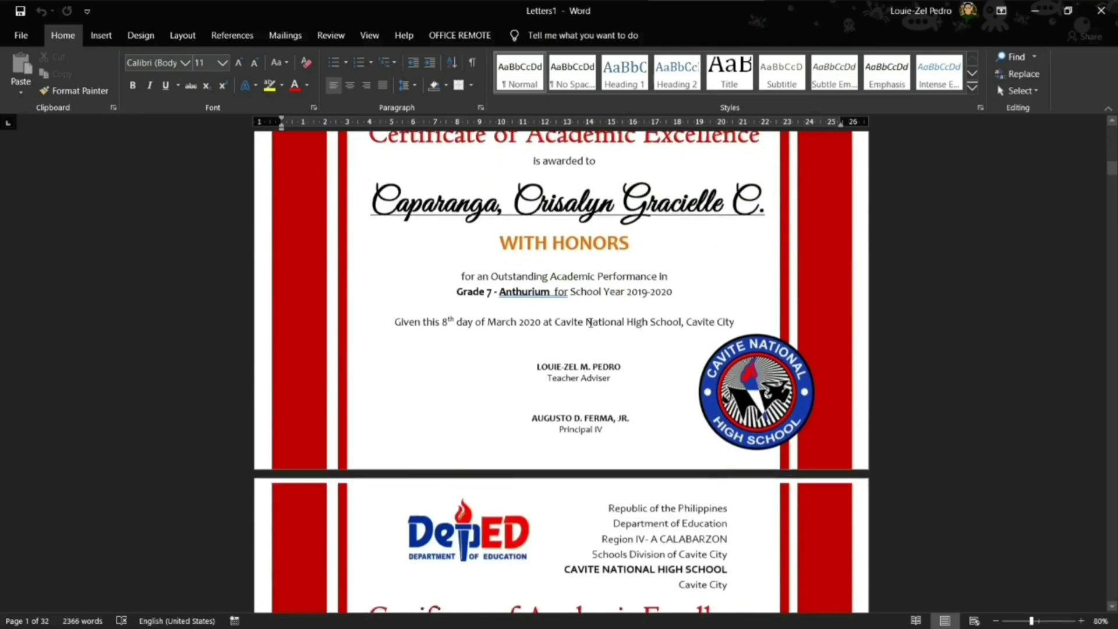
scroll(594, 324, down, 3)
scroll(594, 324, down, 3)
scroll(595, 323, down, 2)
scroll(594, 321, down, 3)
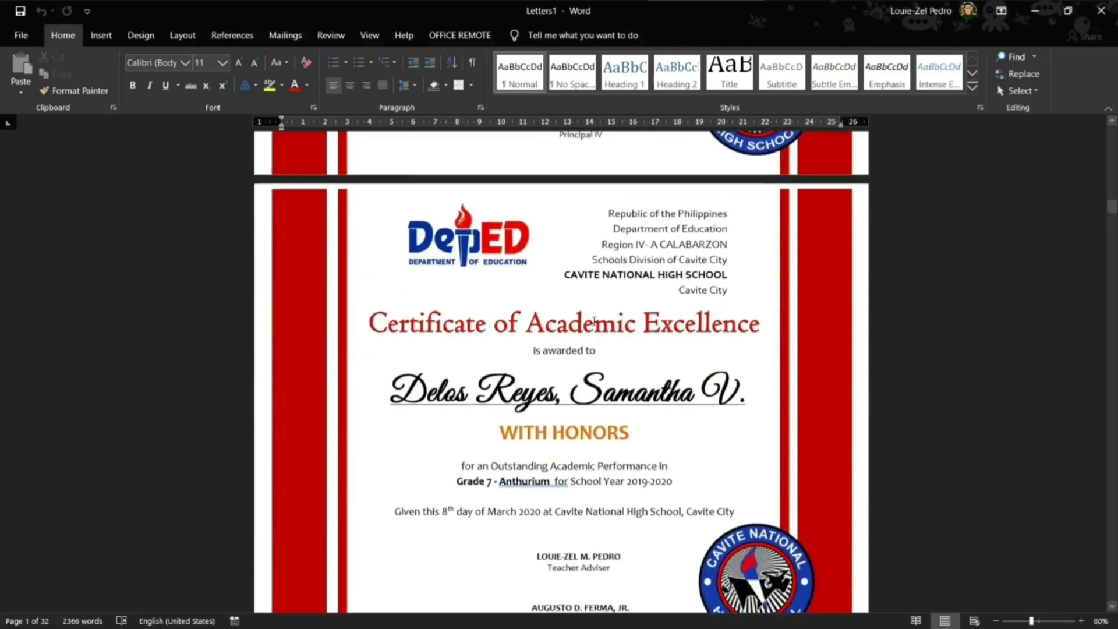
scroll(594, 318, down, 3)
scroll(595, 317, down, 3)
scroll(596, 319, down, 3)
scroll(595, 319, down, 1)
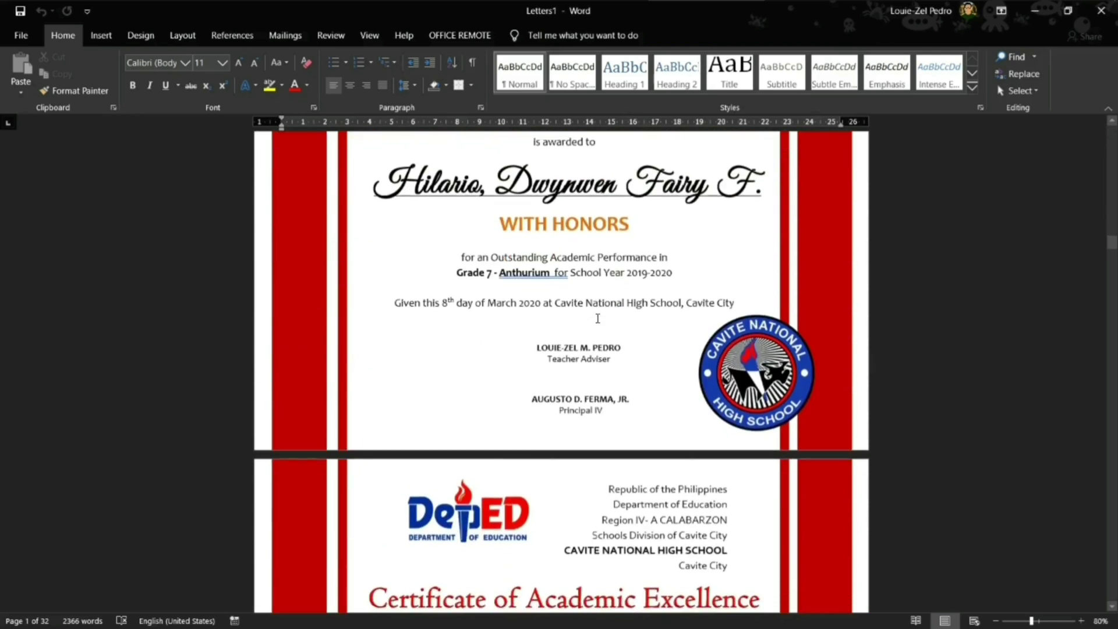
ctrl+scroll(596, 320, down, 5)
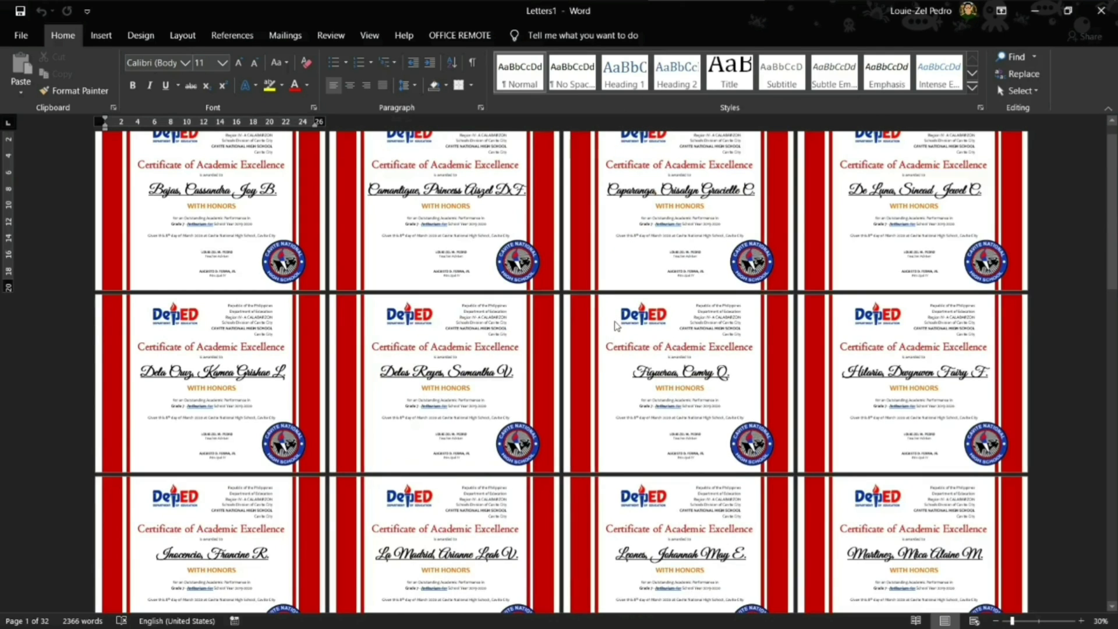
ctrl+scroll(617, 325, down, 1)
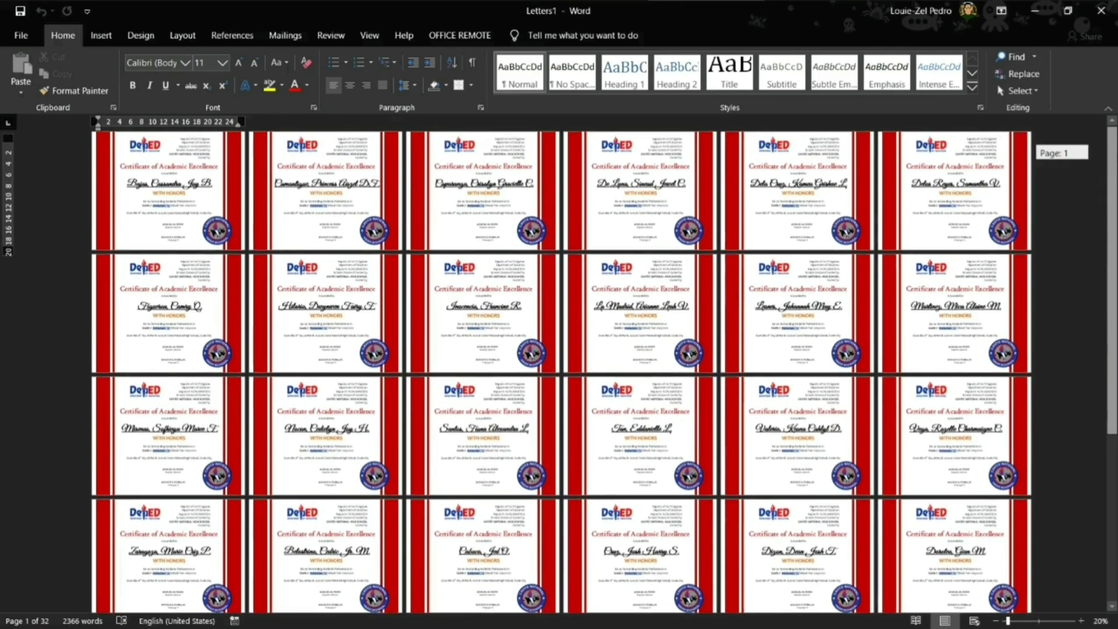
scroll(559, 369, down, 5)
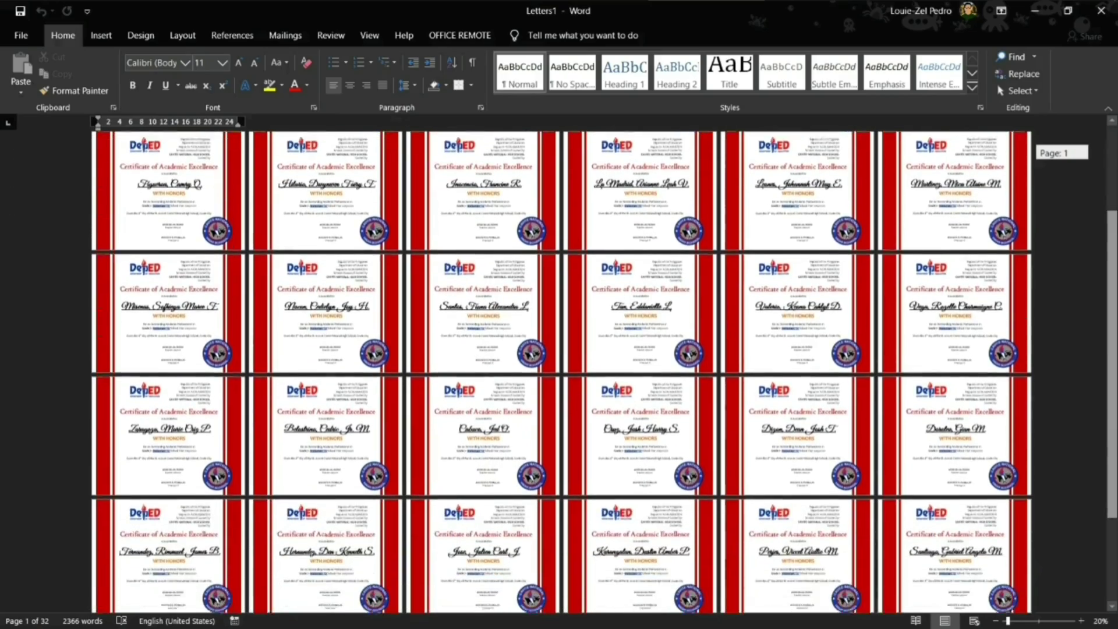